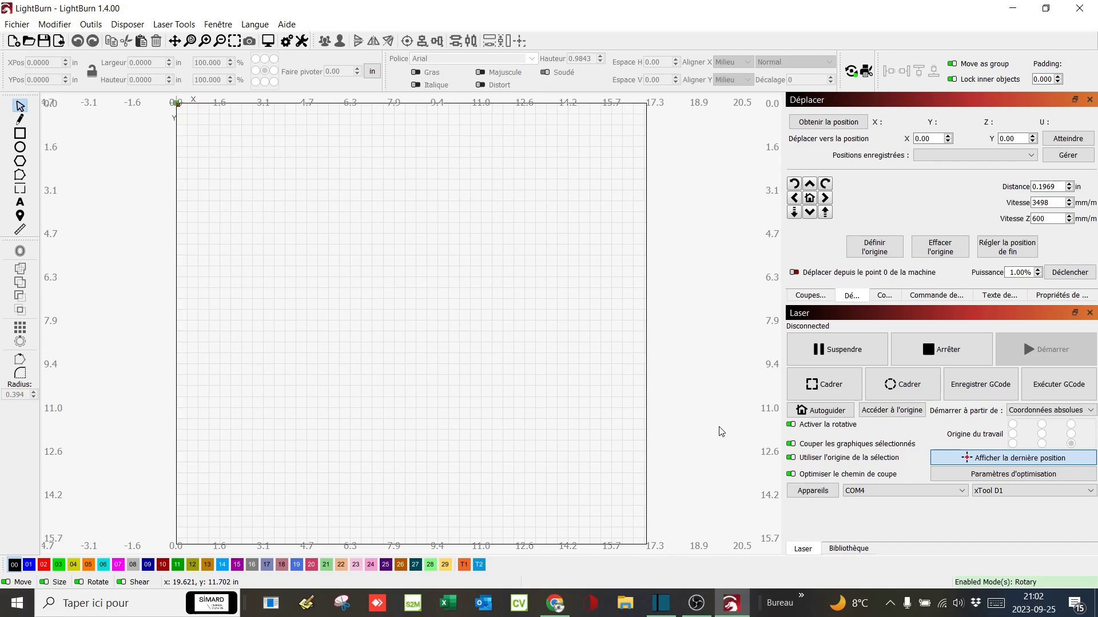
- Switch the active laser to OLM3 and review its device settings
left_click(984, 491)
left_click(983, 502)
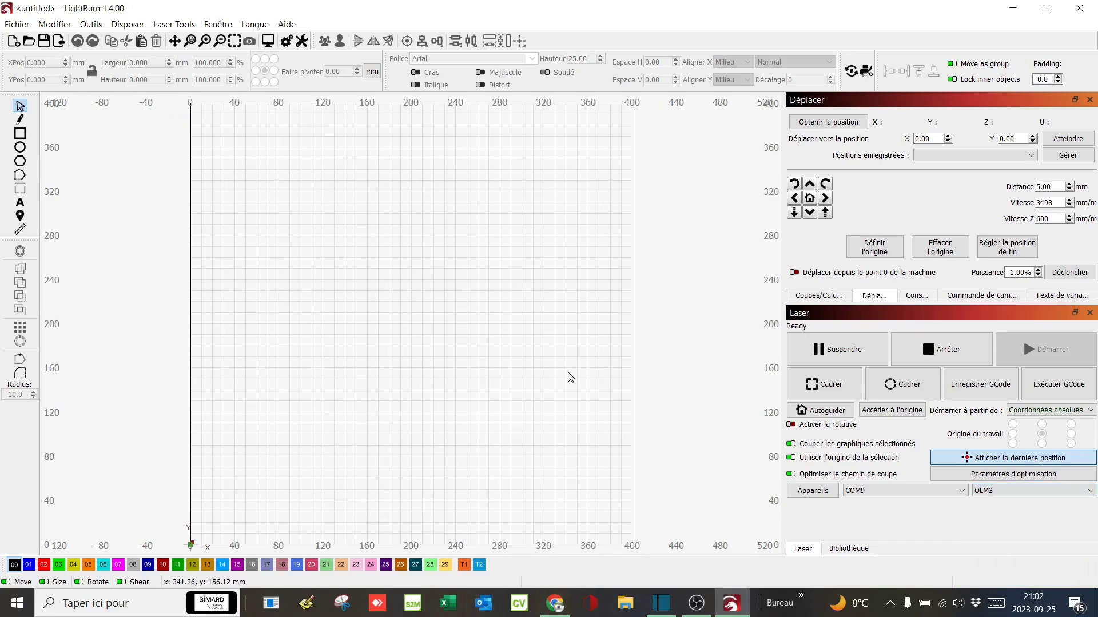
scroll(303, 366, "down", 2)
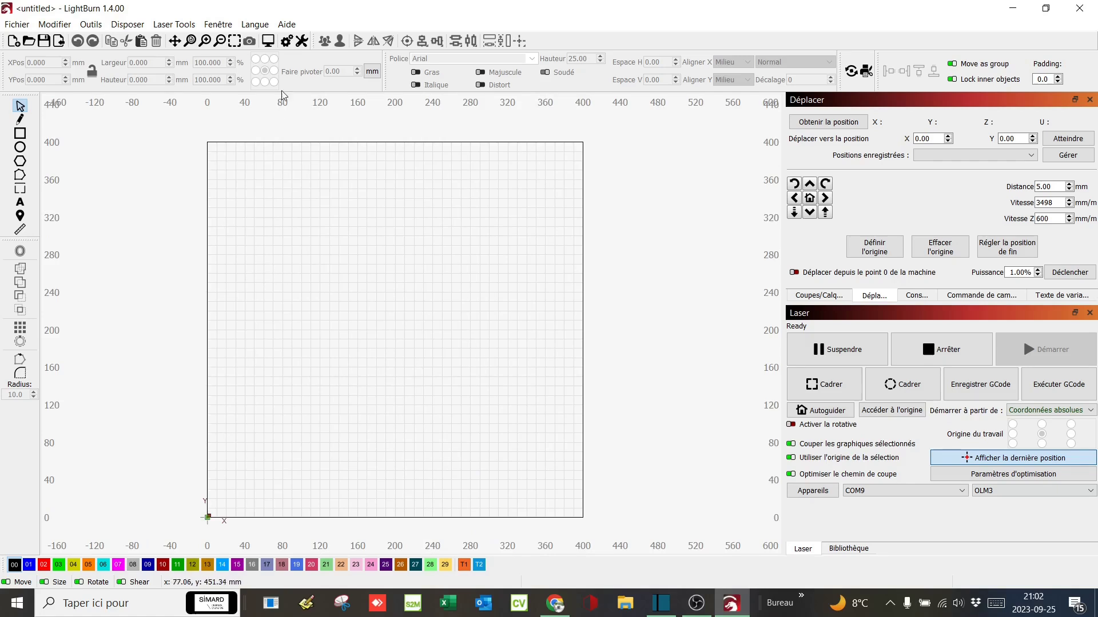
left_click(301, 42)
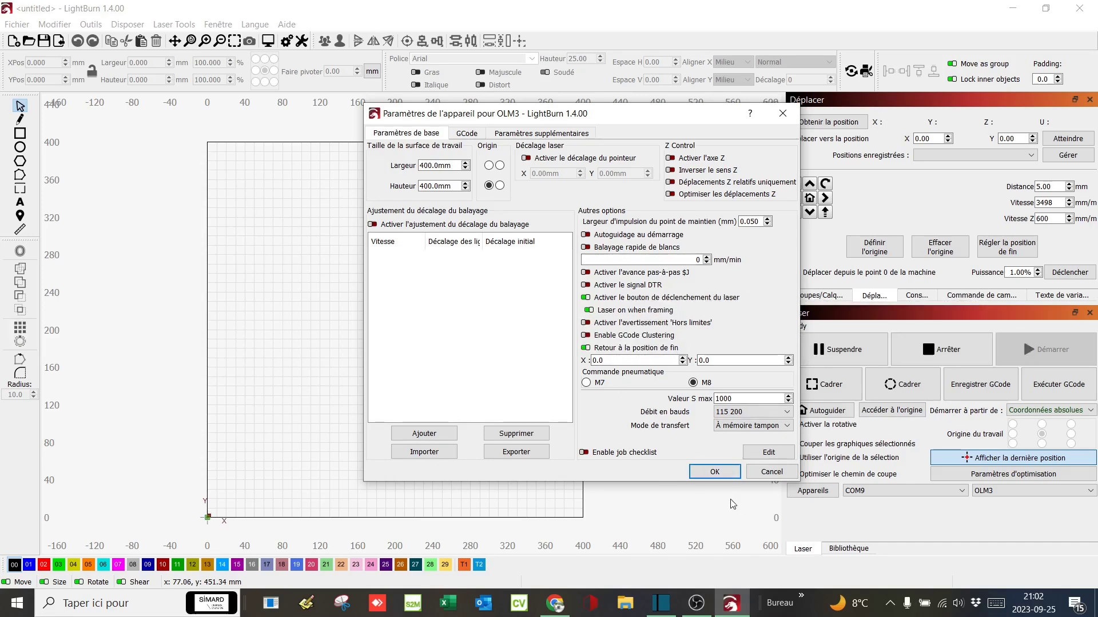
left_click(724, 473)
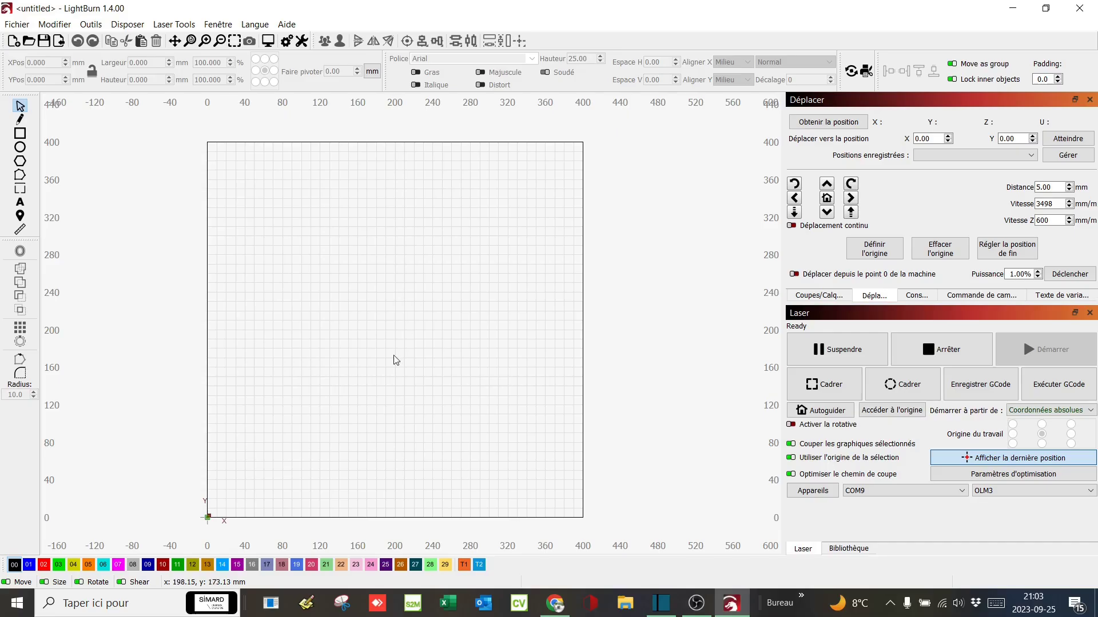
- Import the image Poulet_Martin_Buste_Interieur.png into the workspace
left_click(29, 27)
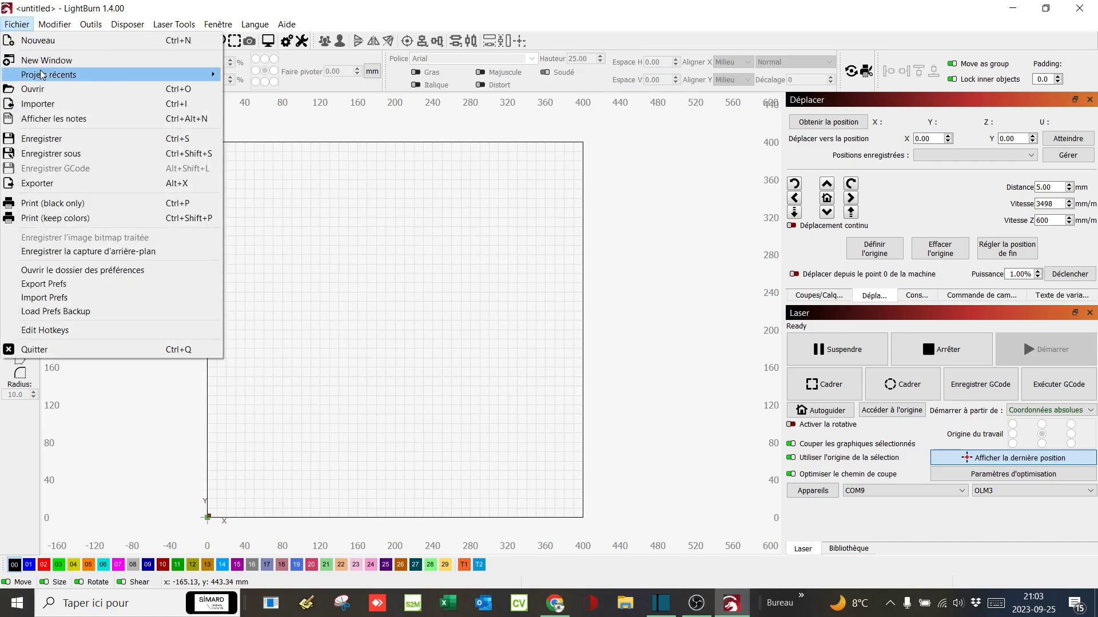
left_click(44, 109)
left_click(233, 168)
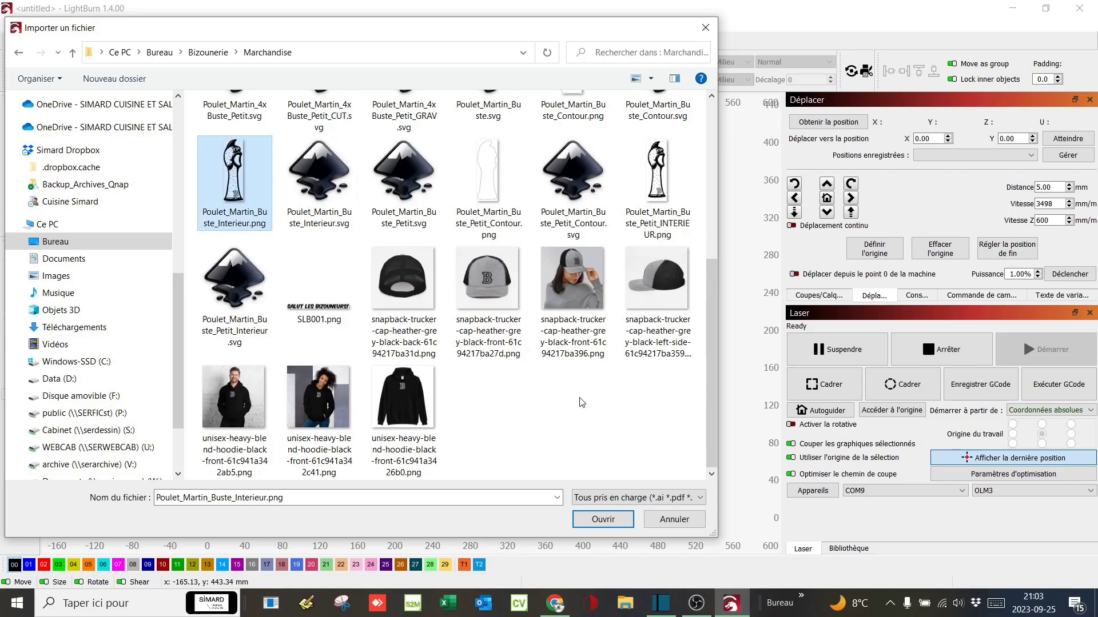
left_click(605, 519)
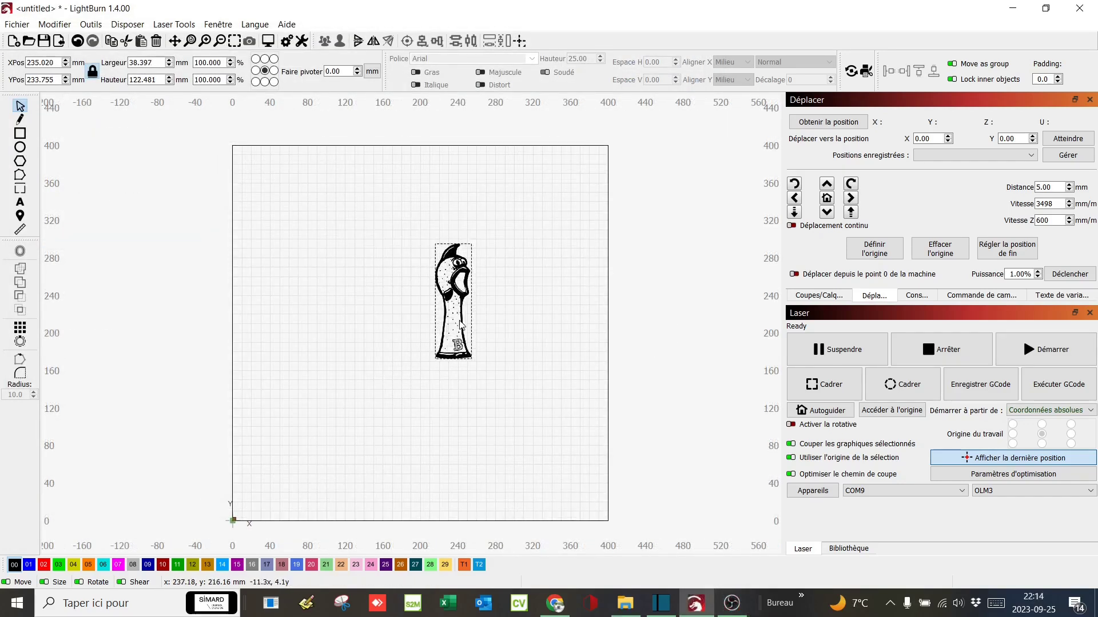
- Scale the imported image down to about 18 × 57 mm and use its centre as the position reference point
left_click_drag(469, 253, 466, 300)
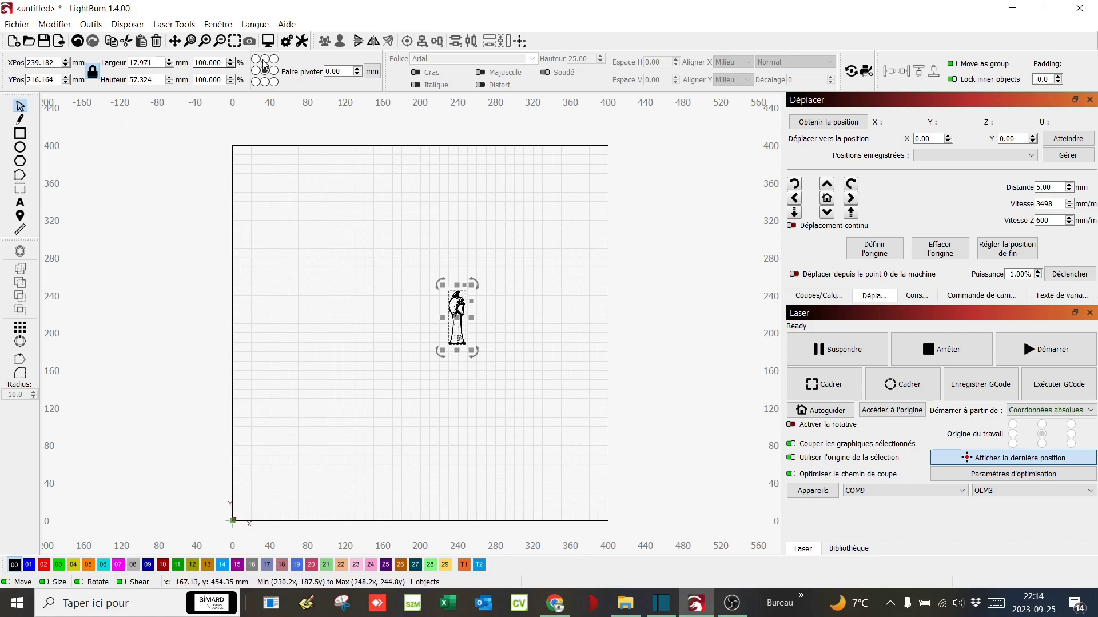
left_click(274, 81)
left_click(255, 59)
left_click(264, 70)
- Position the centre of the image at X 250 mm and Y 200 mm
left_click_drag(55, 63, 22, 64)
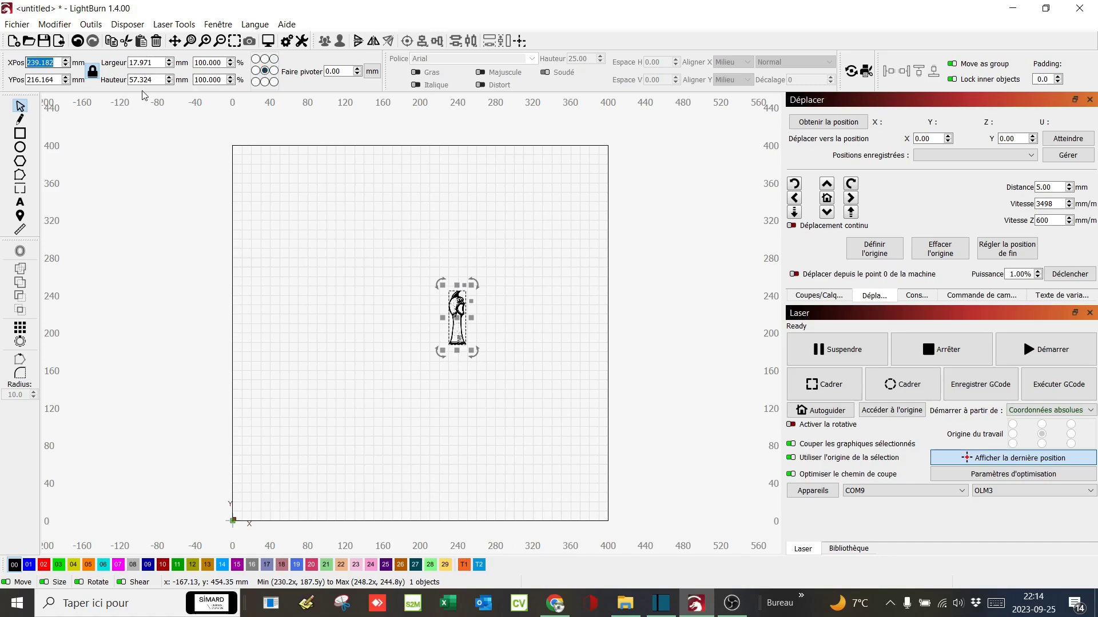
type("250")
left_click_drag(57, 81, 15, 85)
type("200")
key("Return")
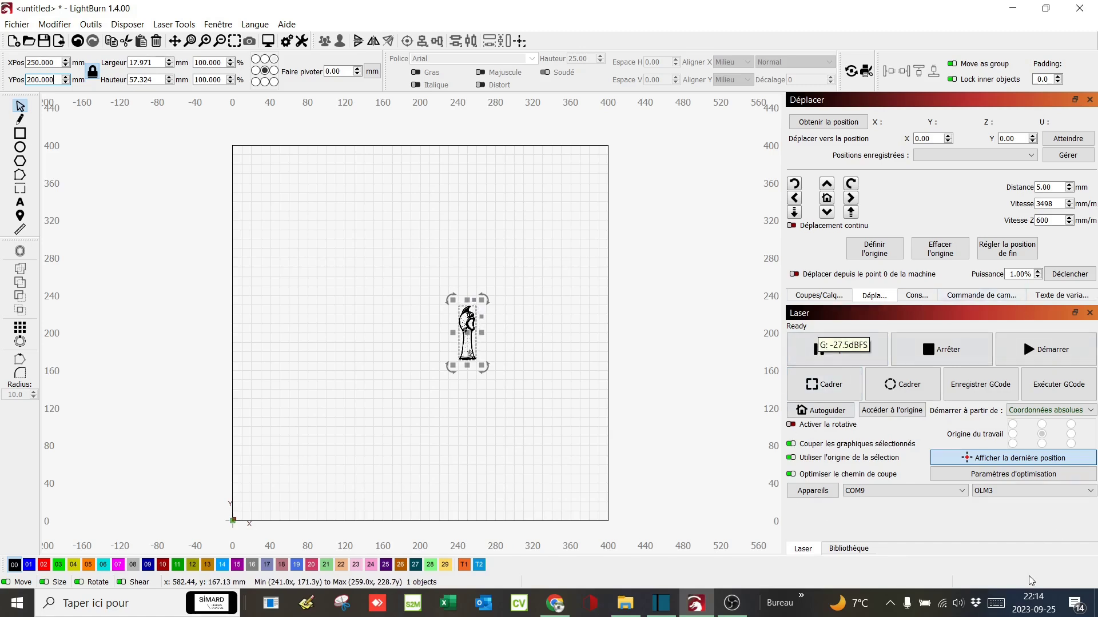
left_click(1034, 410)
left_click(1033, 412)
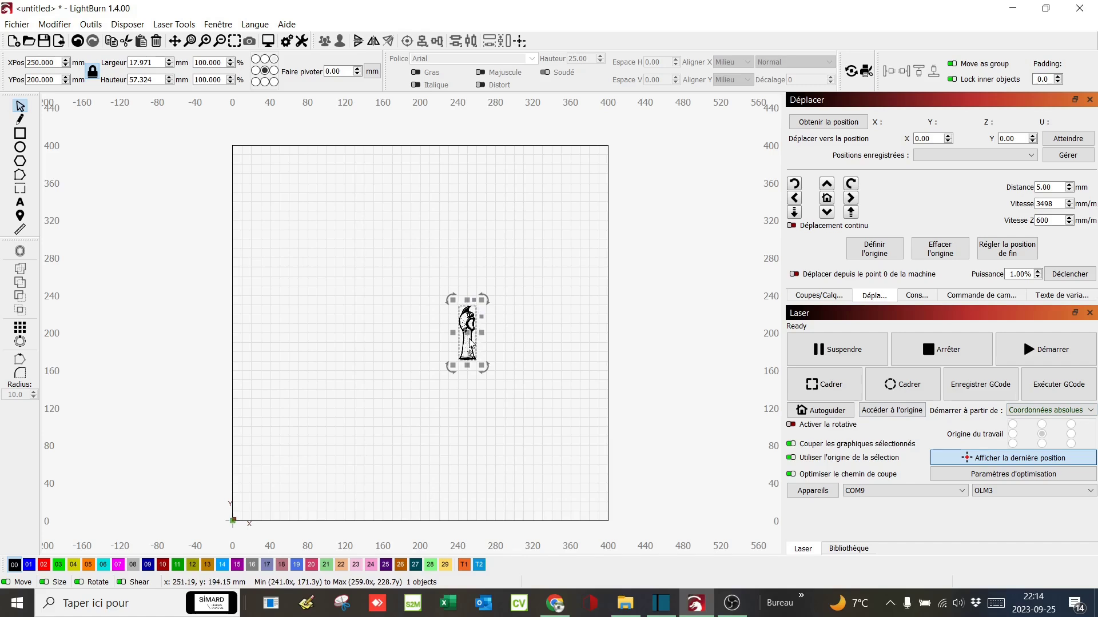
left_click(516, 459)
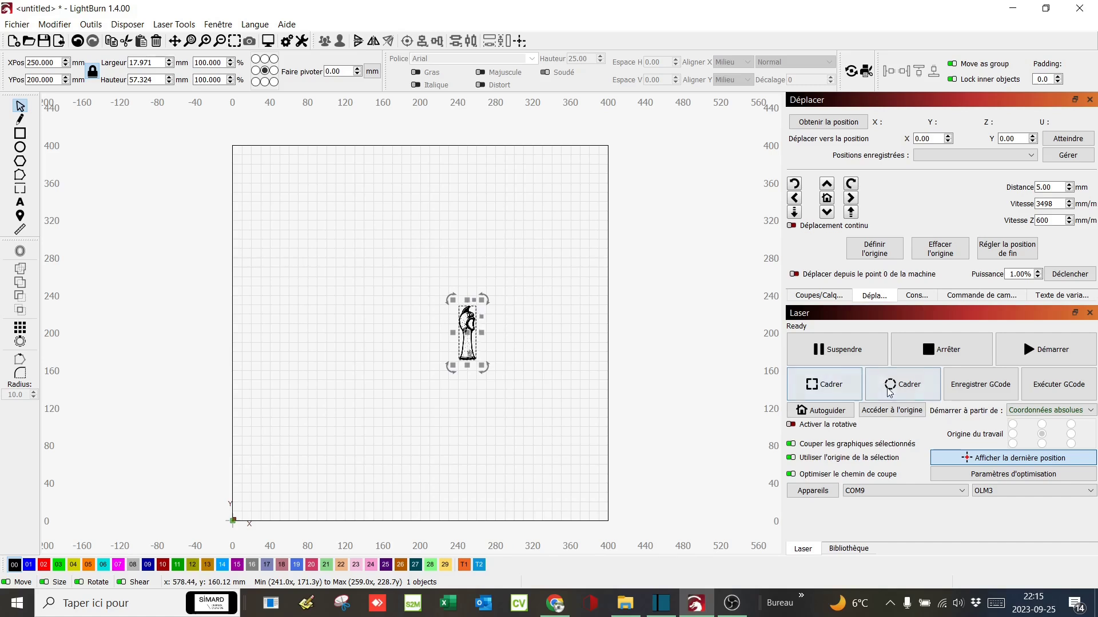
- Set the job to start from Position actuelle with a centred job origin, and test-fire the laser at 1% power
left_click(1036, 410)
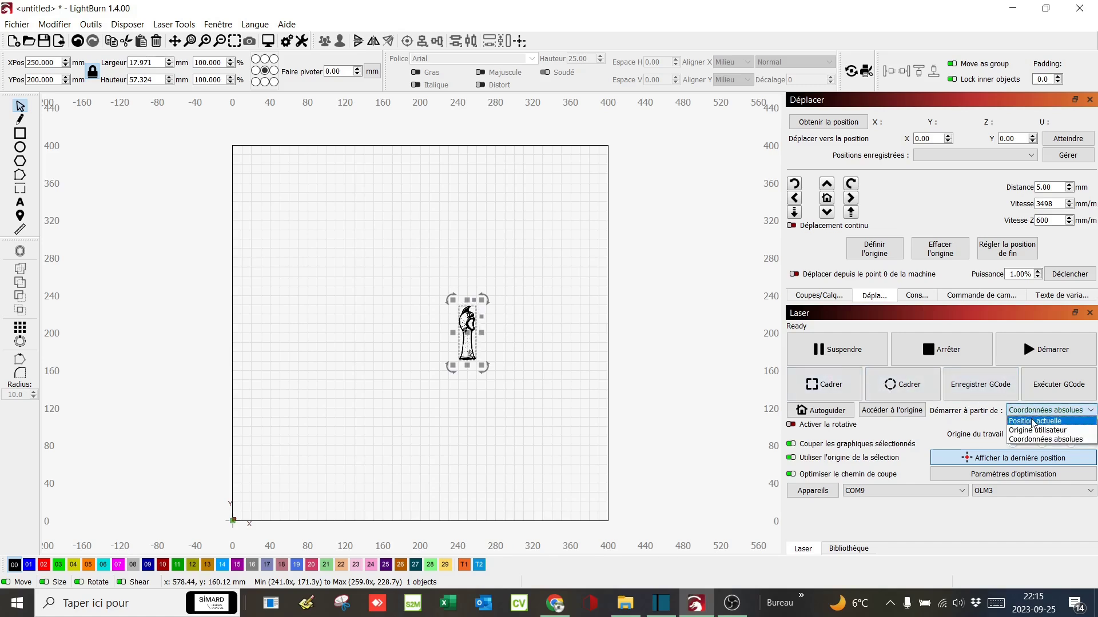
left_click(1033, 421)
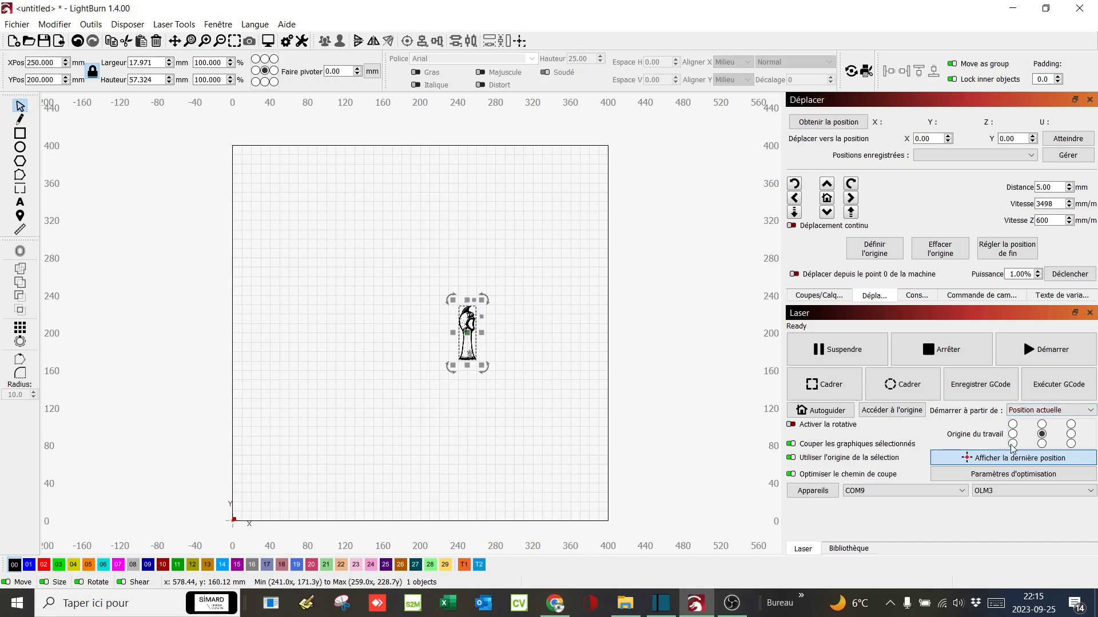
left_click(1071, 424)
left_click(1071, 444)
left_click(1042, 434)
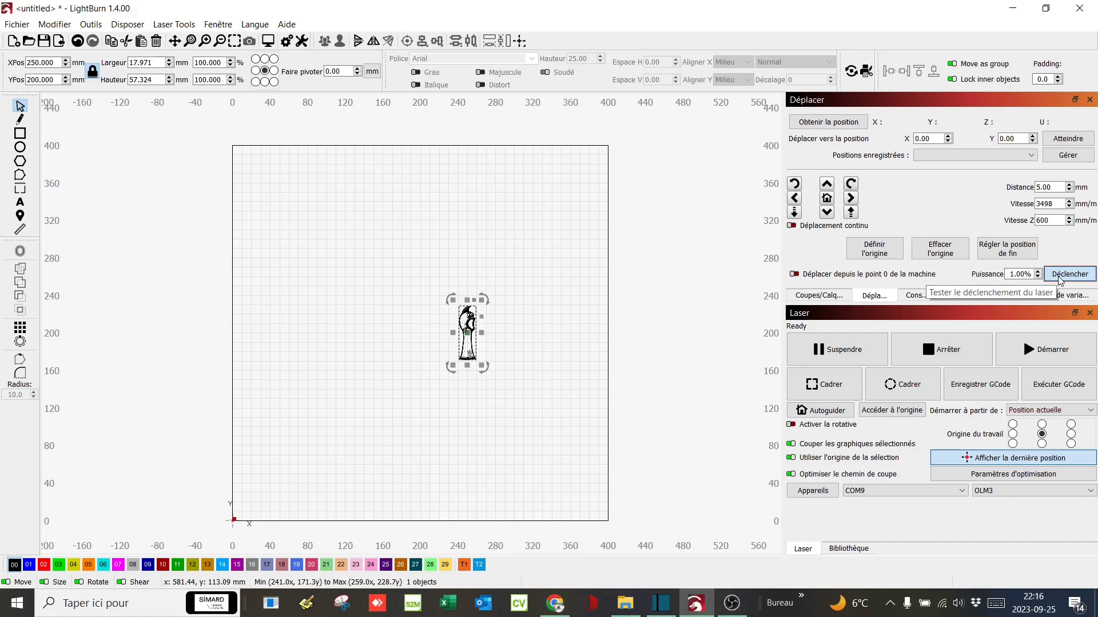
left_click(1059, 279)
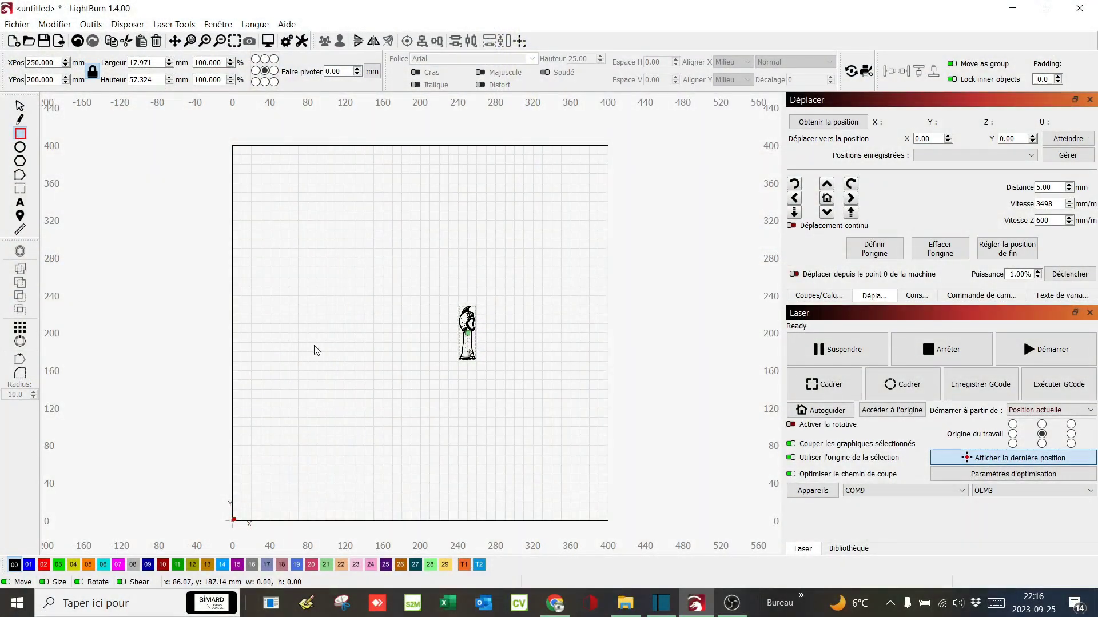
- Draw a rectangle around the image and, with the aspect ratio unlocked, set its width and height to 200 mm
left_click_drag(463, 379, 539, 416)
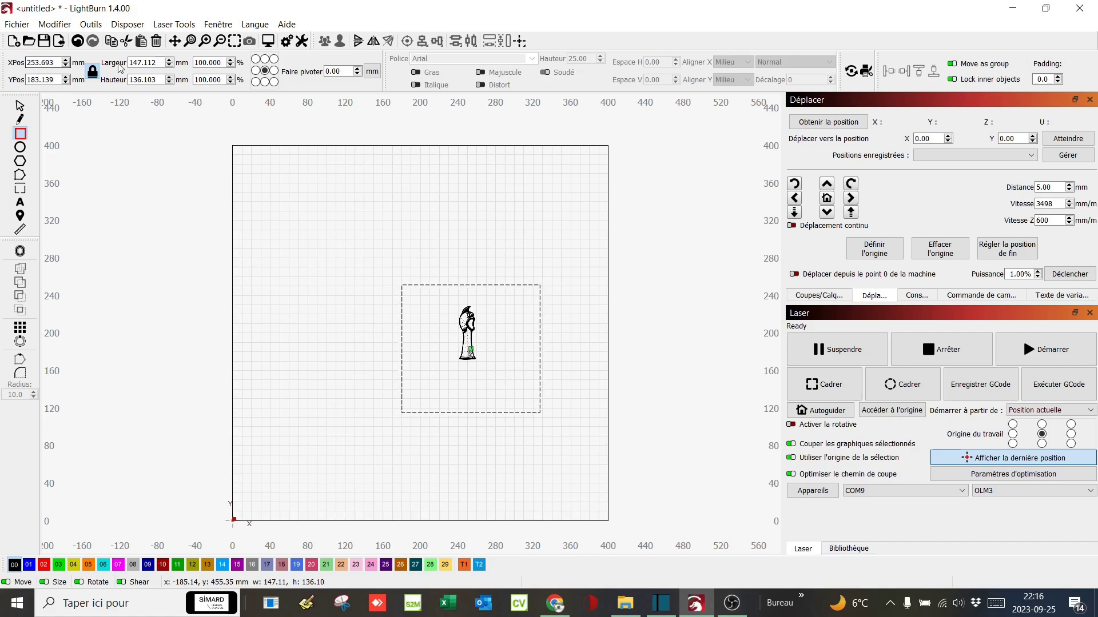
left_click(92, 71)
type("200")
key("Return")
double_click(148, 79)
type("200")
key("Return")
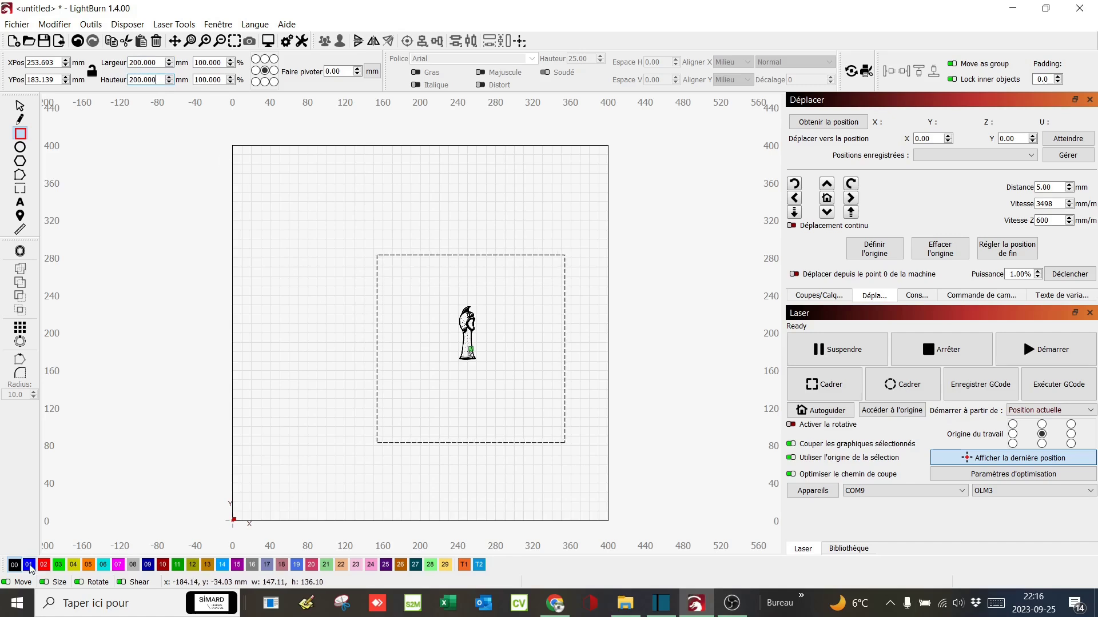
- Assign the rectangle to layer 01 and show the cut layer list
left_click(30, 566)
left_click(818, 295)
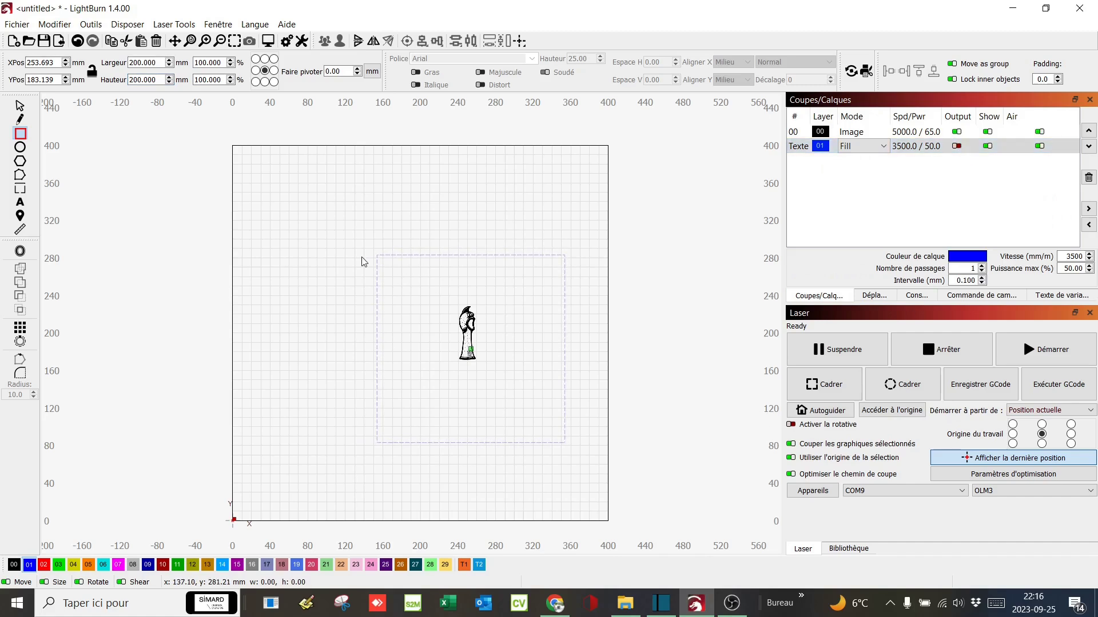
key("Escape")
- Set the X position of the rectangle's centre to 250 mm
key("ctrl+a")
left_click(40, 62)
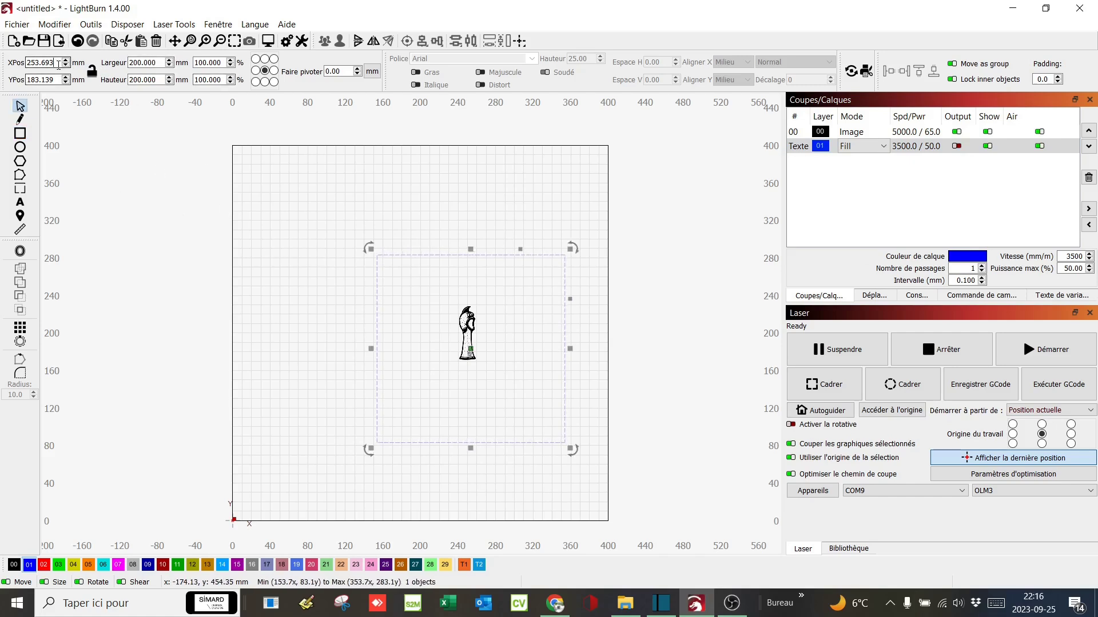
type("250")
key("Return")
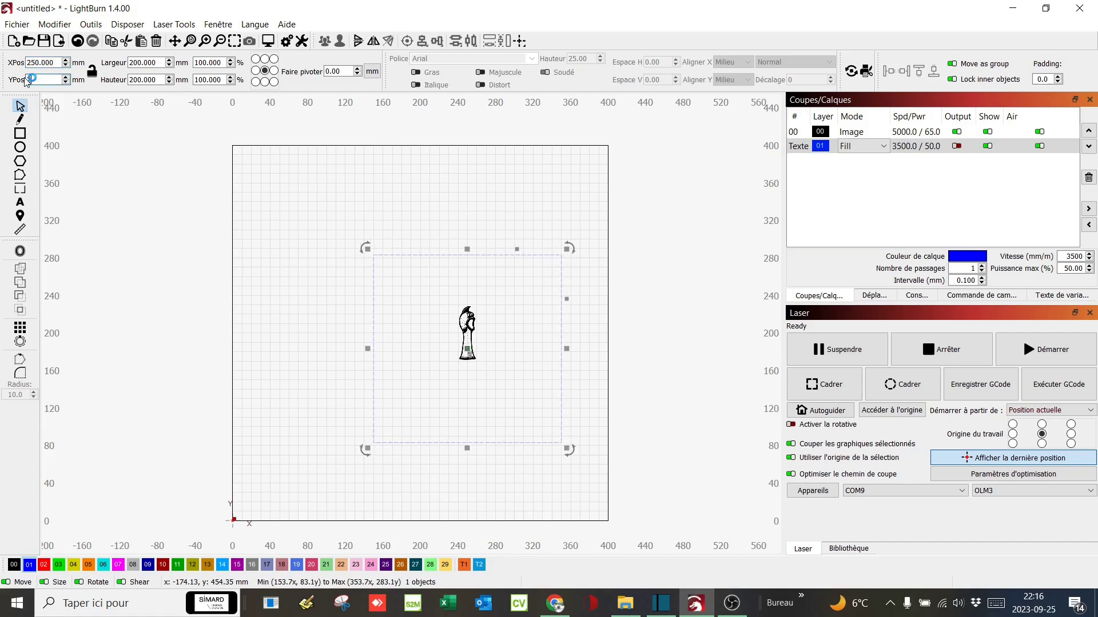
left_click(318, 255)
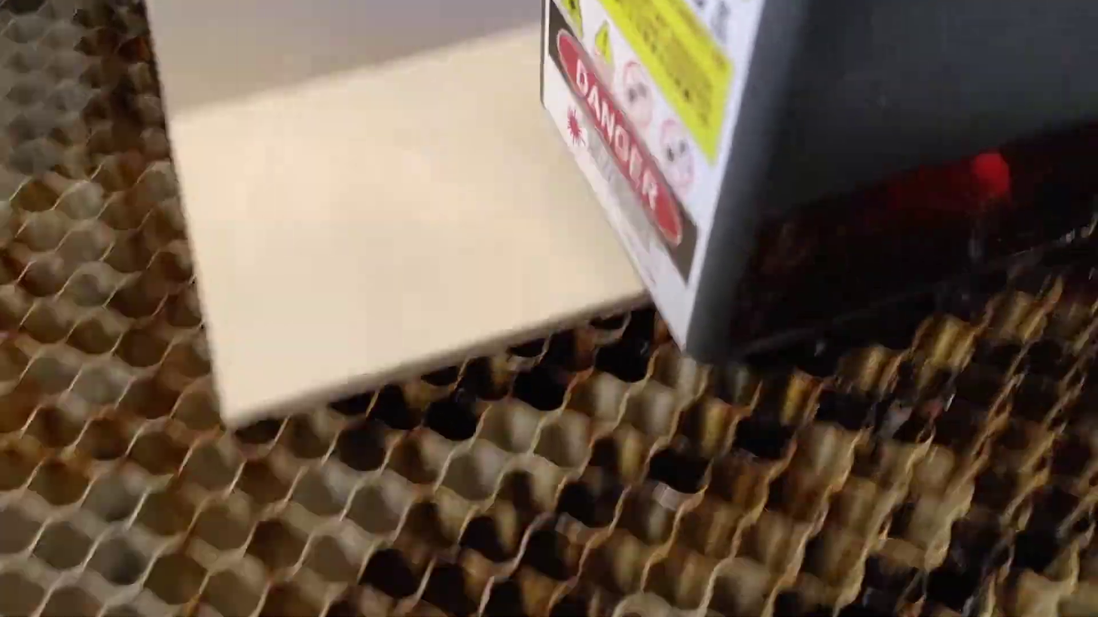